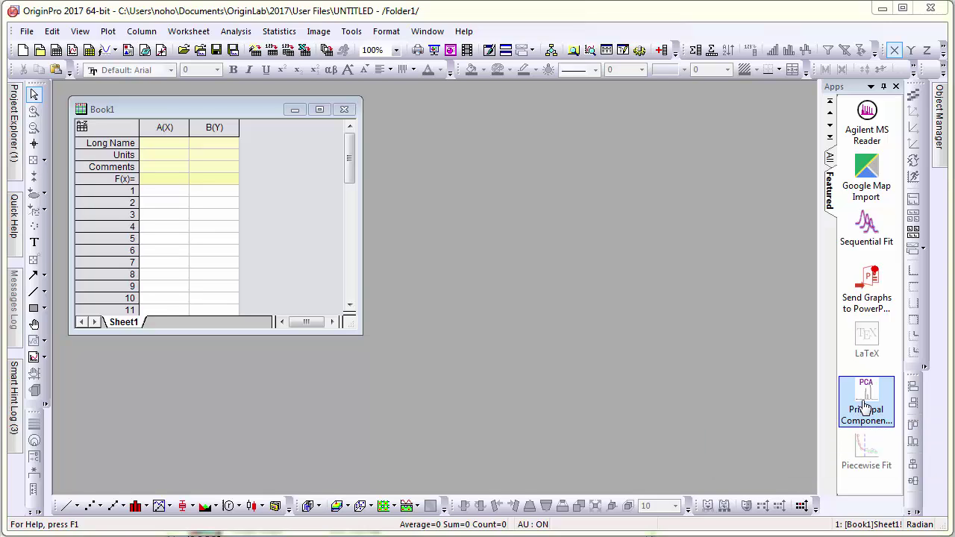
- Show the samples folder of the PCA for Spectroscopy app, containing PCASpecEx
right_click(864, 406)
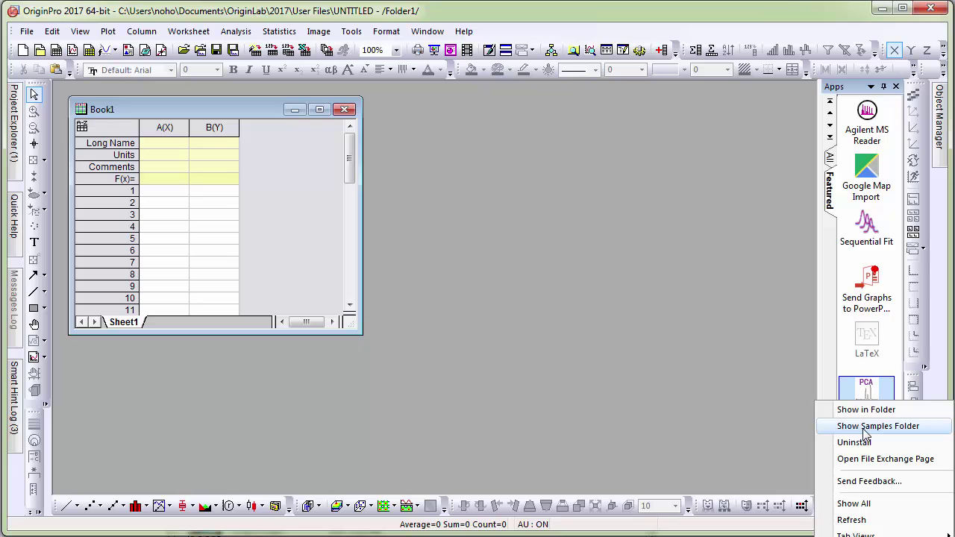
click(878, 426)
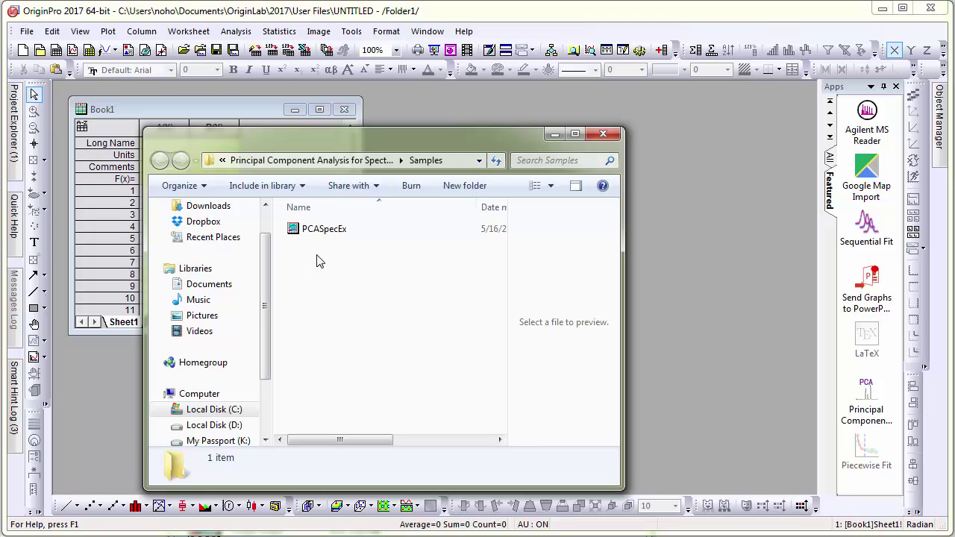
- Drag the PCASpecEx sample project from Explorer into the Origin workspace
click(322, 229)
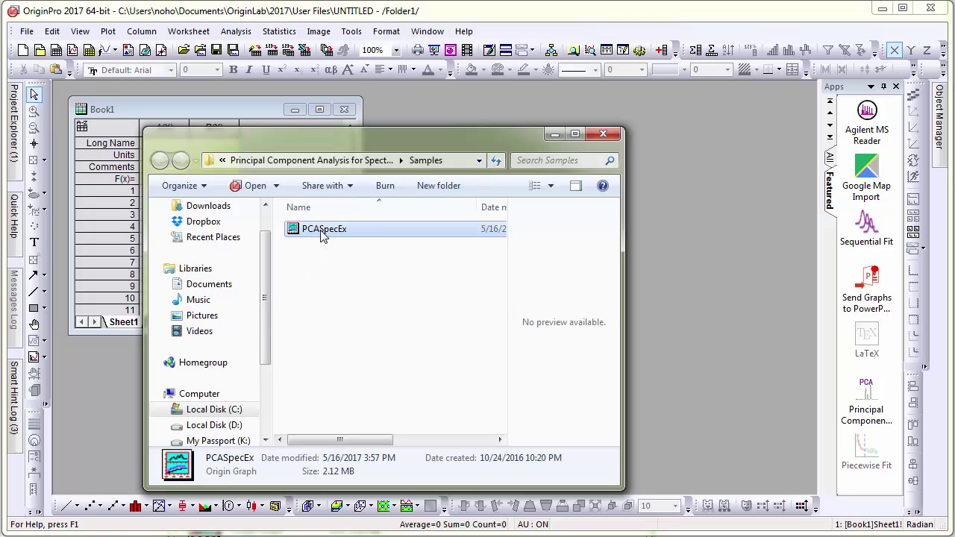
drag(323, 231, 723, 223)
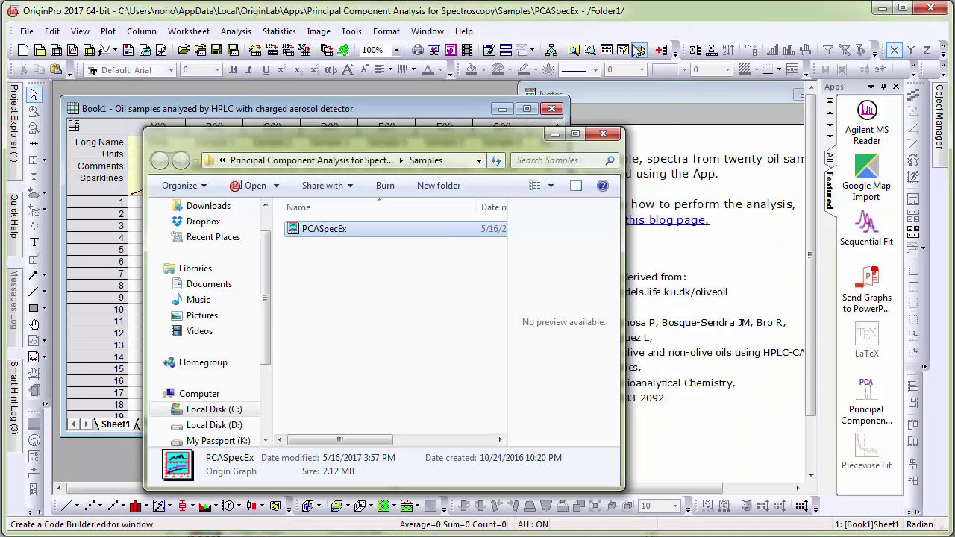
- Inspect the Sample 1 onward spectra columns, ending with the Time column selected
click(627, 18)
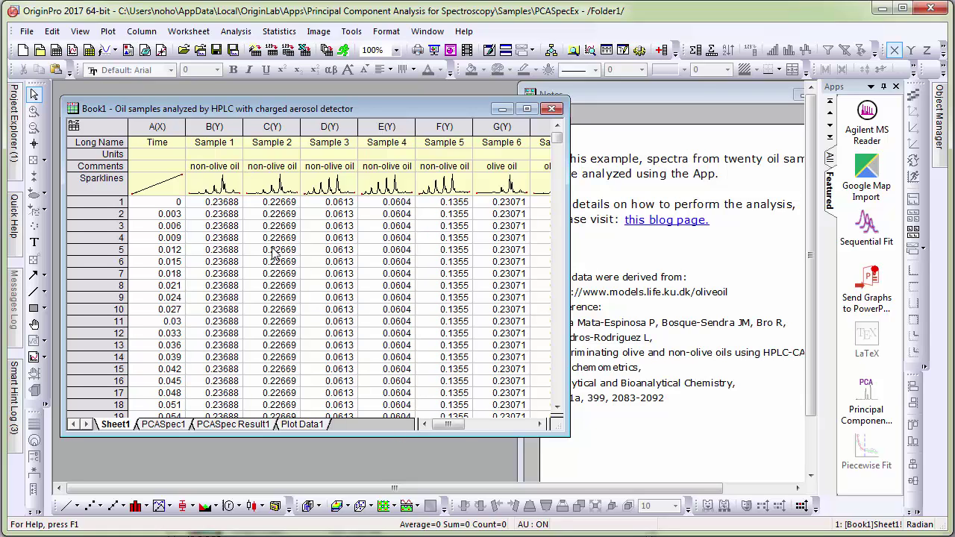
drag(217, 126, 523, 128)
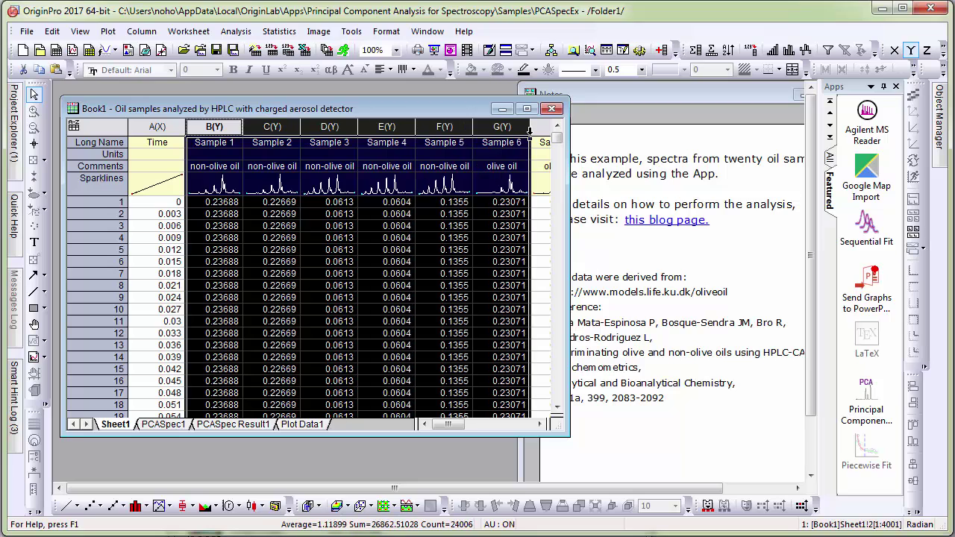
click(444, 201)
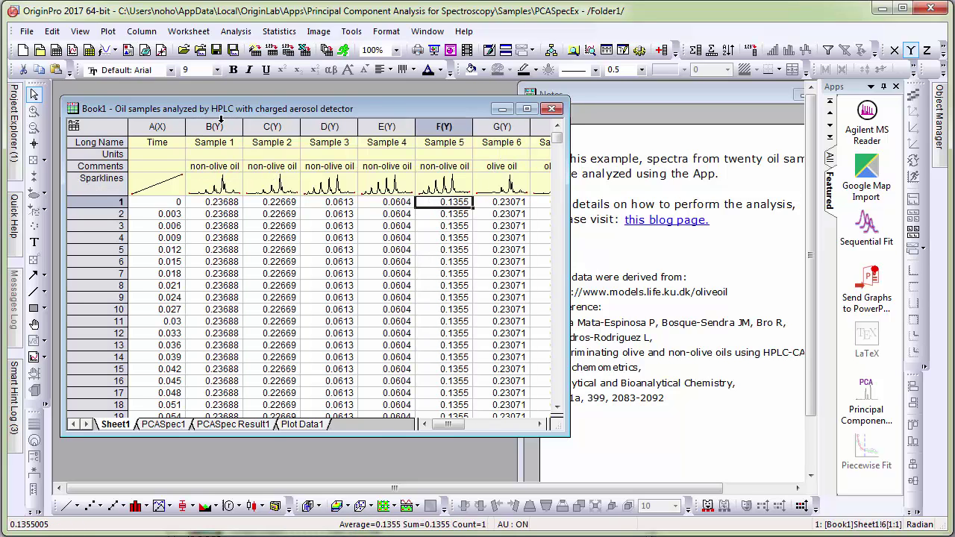
drag(221, 120, 322, 123)
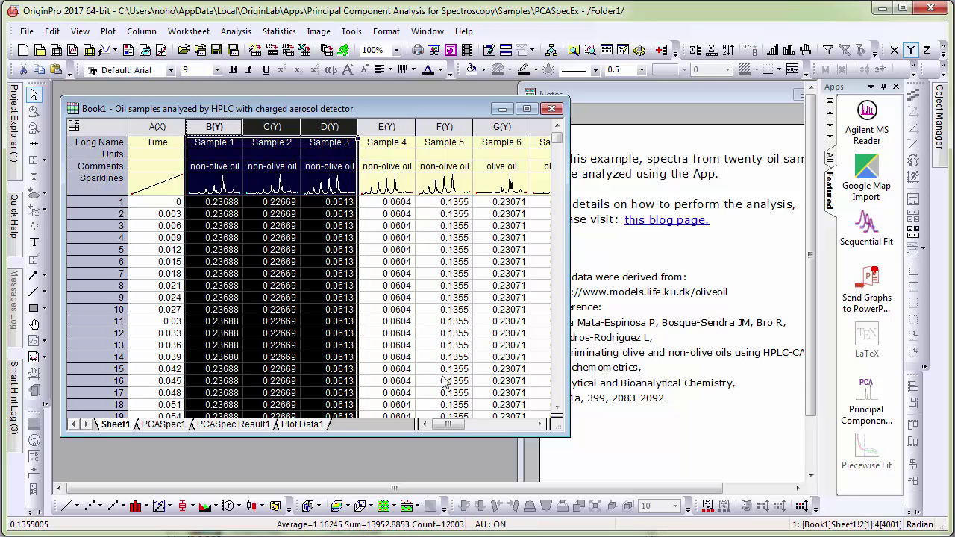
drag(447, 424, 431, 436)
click(156, 125)
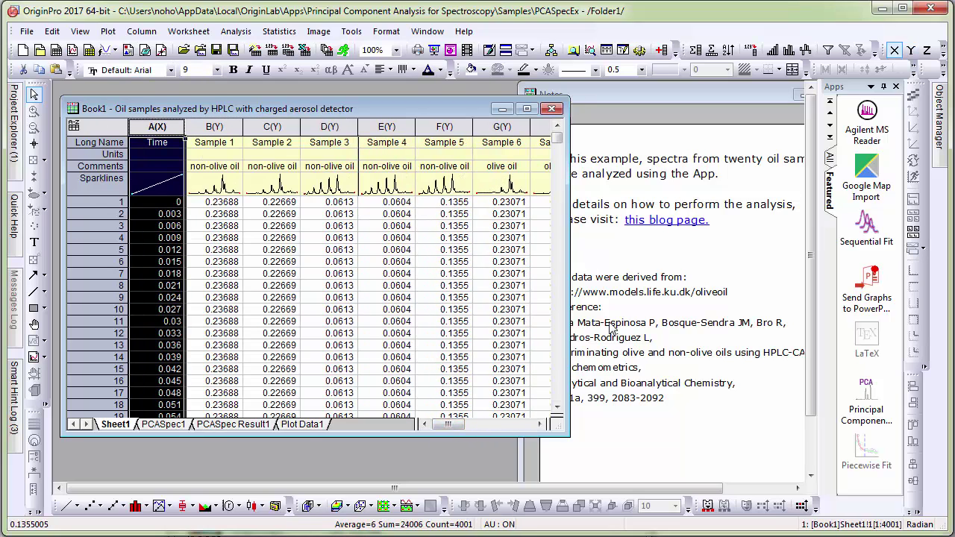
- Launch the PCA for Spectroscopy app and set Spectra Data to Sheet1!2:21
click(868, 393)
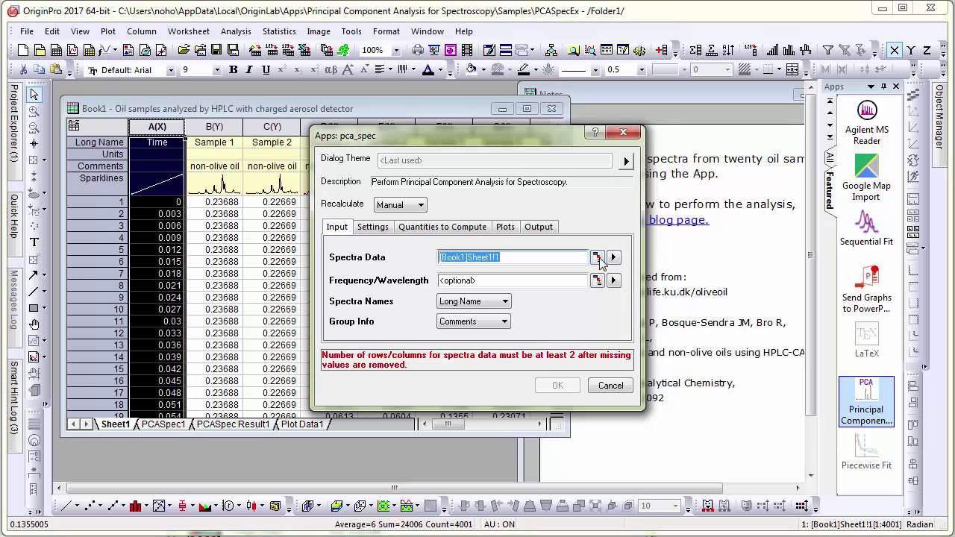
click(597, 257)
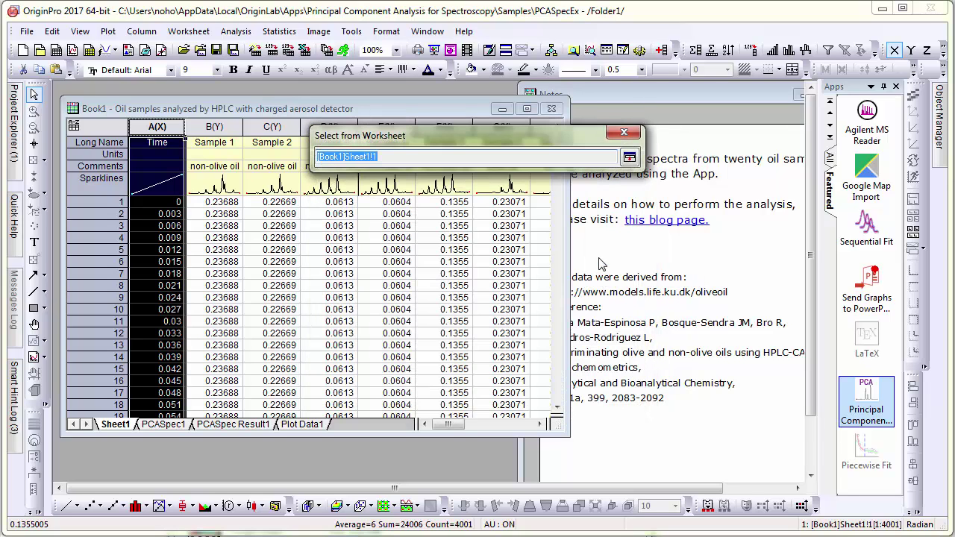
click(114, 121)
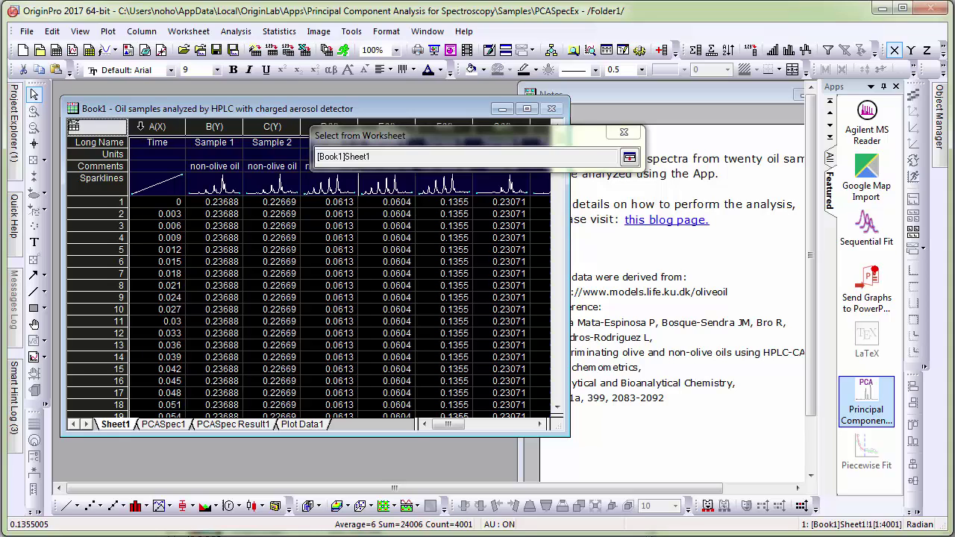
ctrl+click(152, 127)
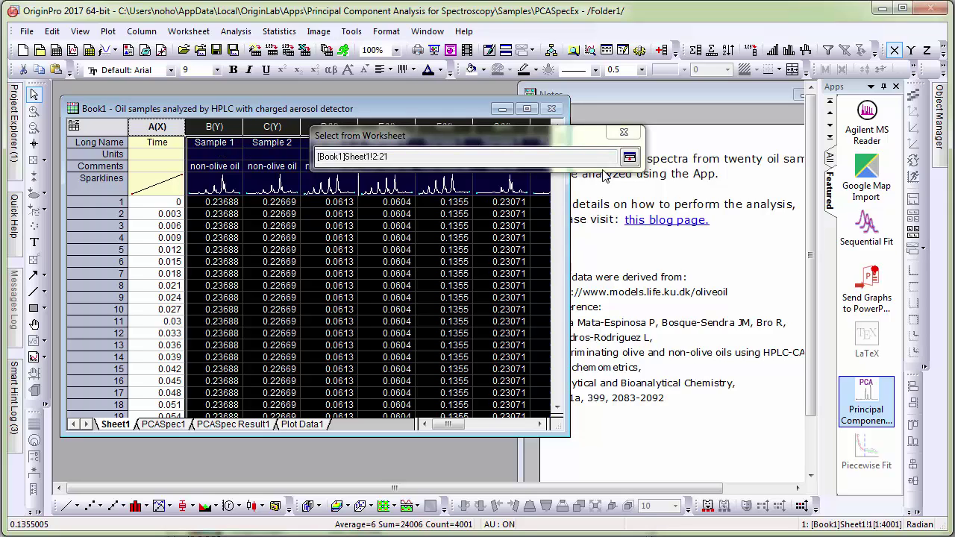
click(628, 158)
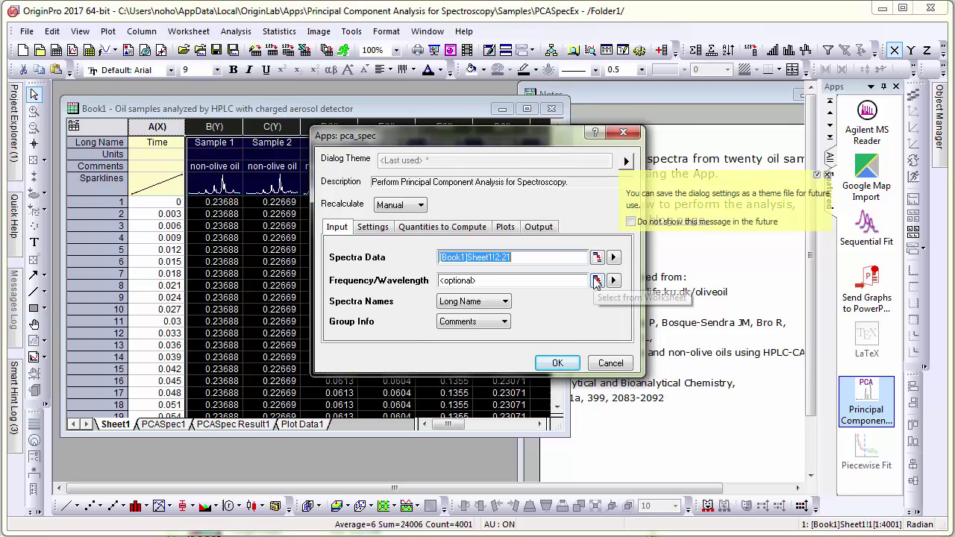
- Set Frequency/Wavelength to the Time column (column A)
click(597, 280)
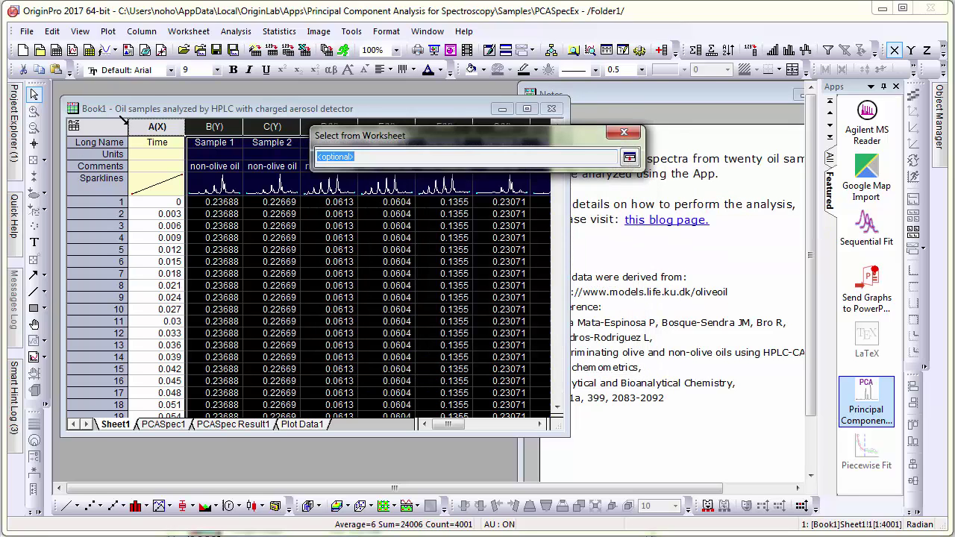
click(156, 127)
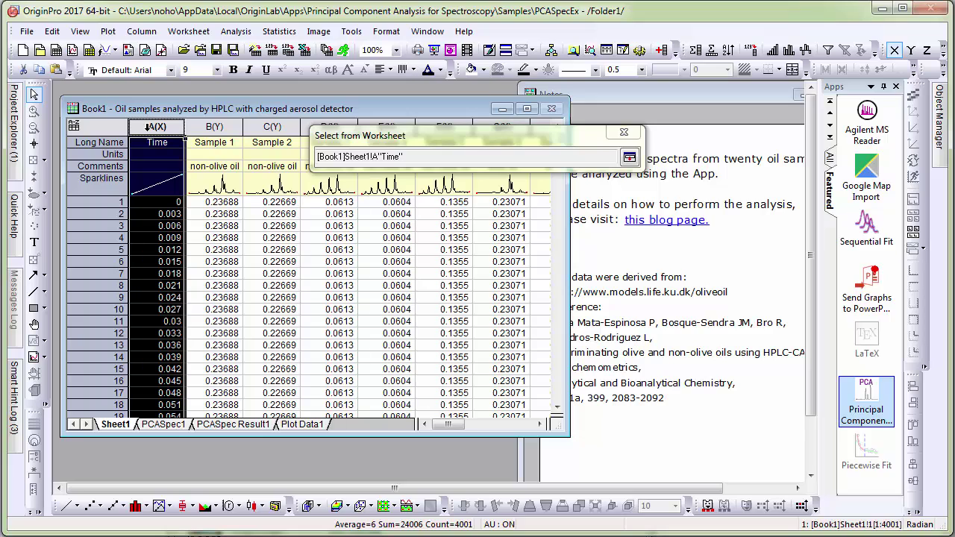
click(629, 158)
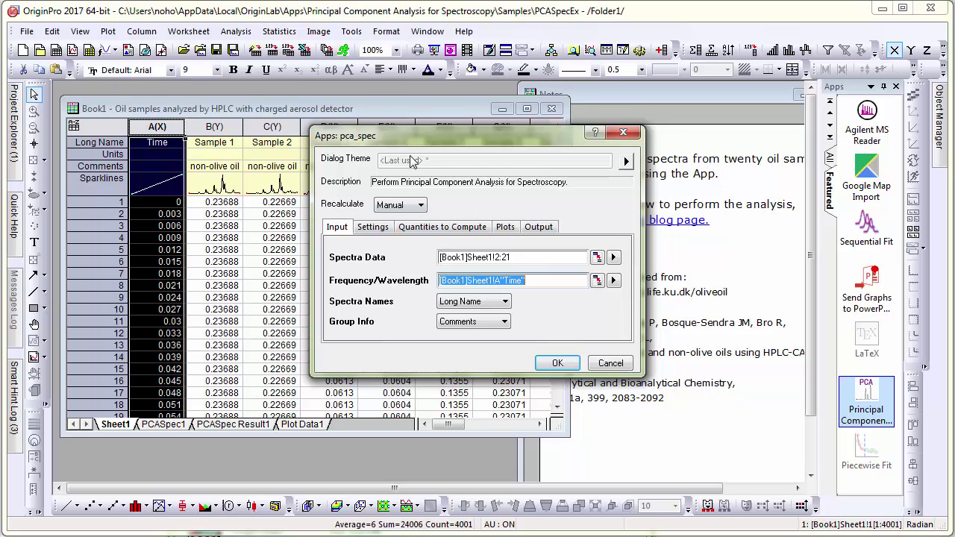
drag(409, 143, 358, 211)
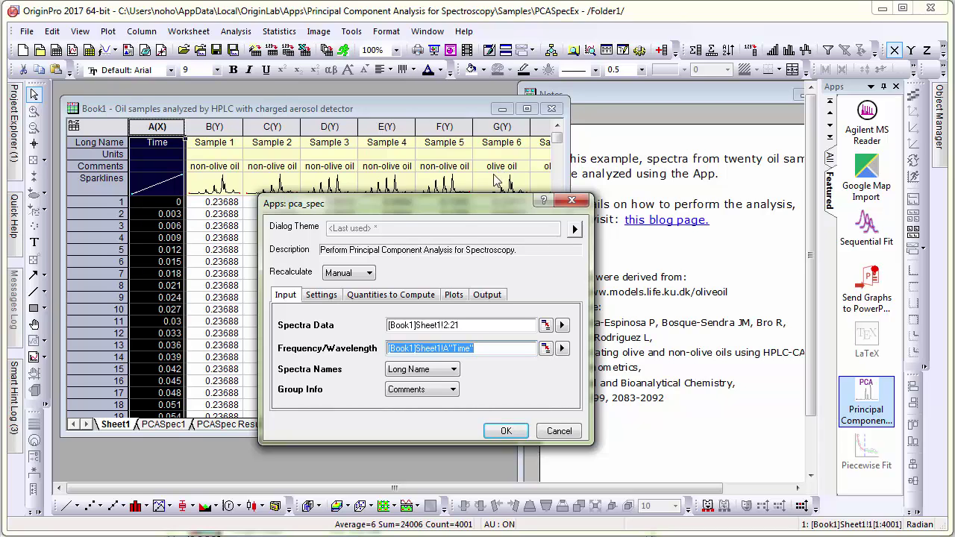
- Run the PCA with 2 components, loadings, scores and confidence-ellipse plots
click(320, 298)
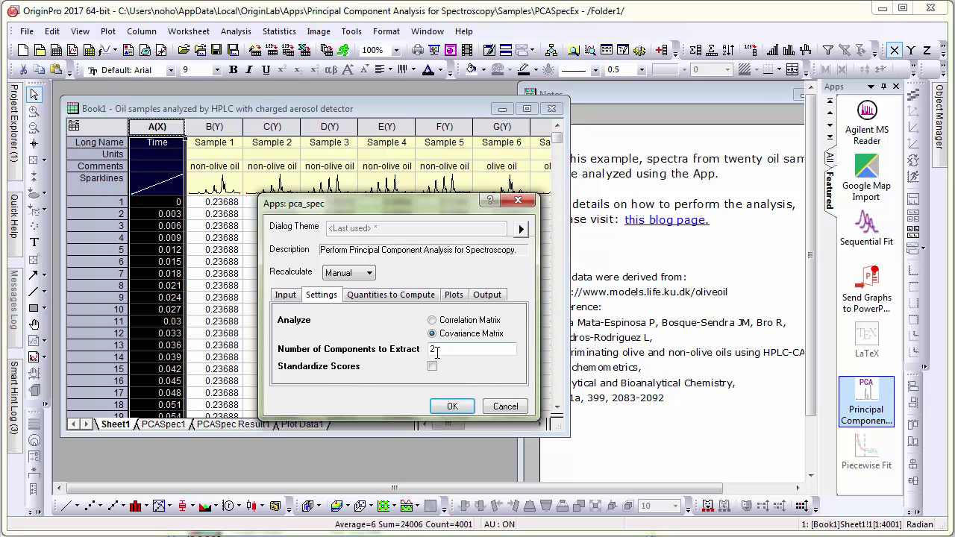
click(402, 297)
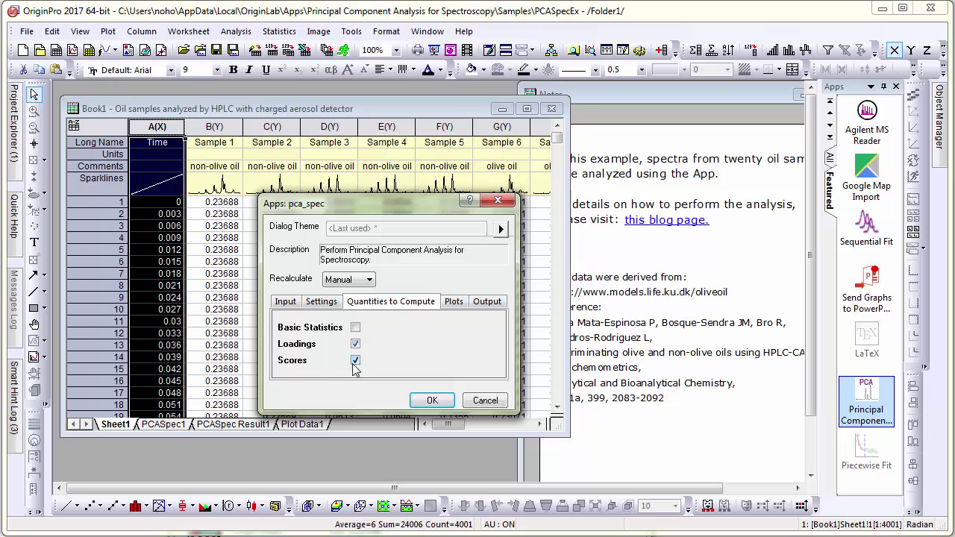
click(454, 301)
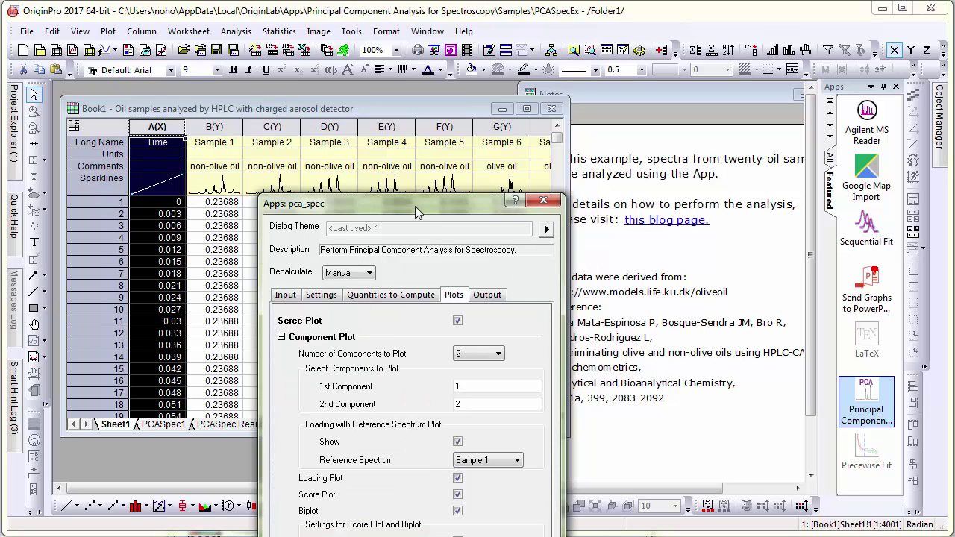
drag(415, 206, 375, 57)
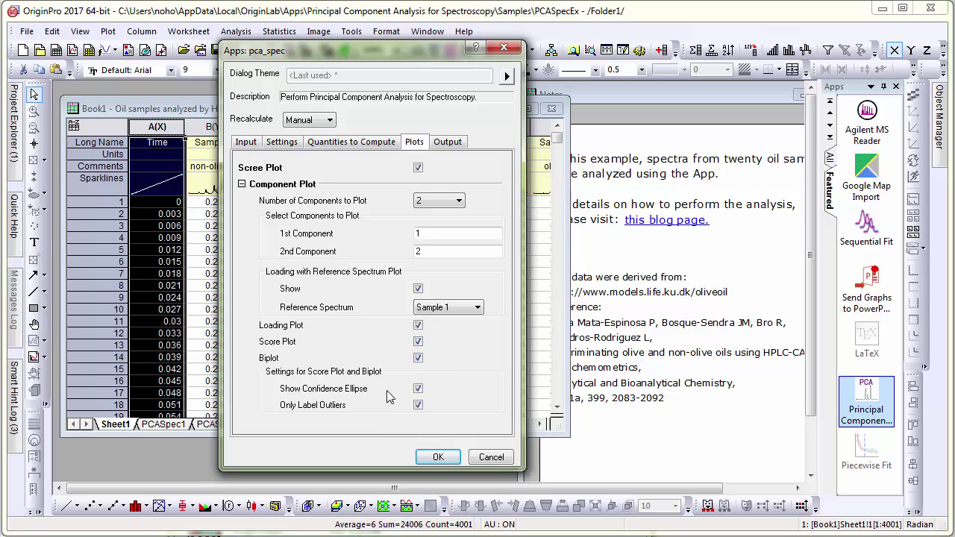
click(436, 457)
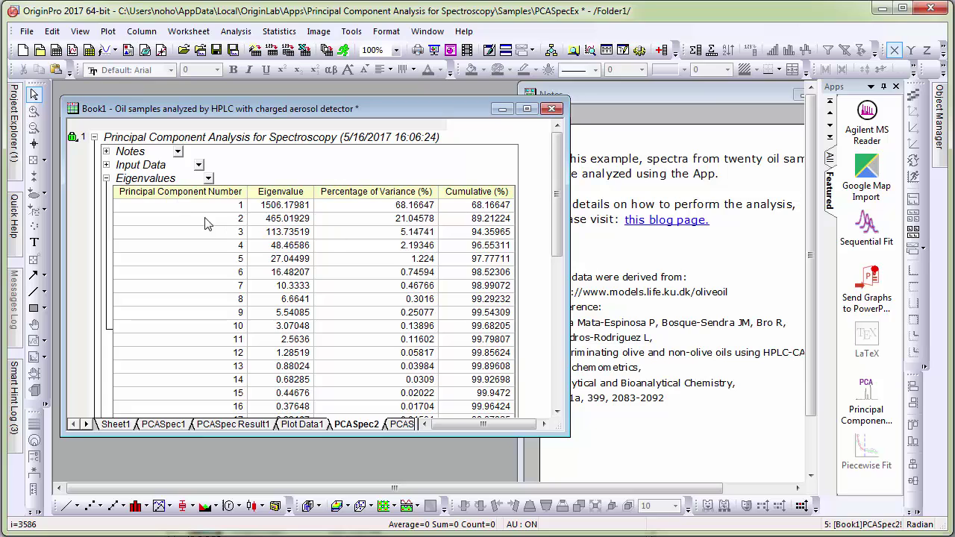
- Widen the PCASpec2 report window and use the Eigenvalues table's collapse box
drag(568, 250, 750, 258)
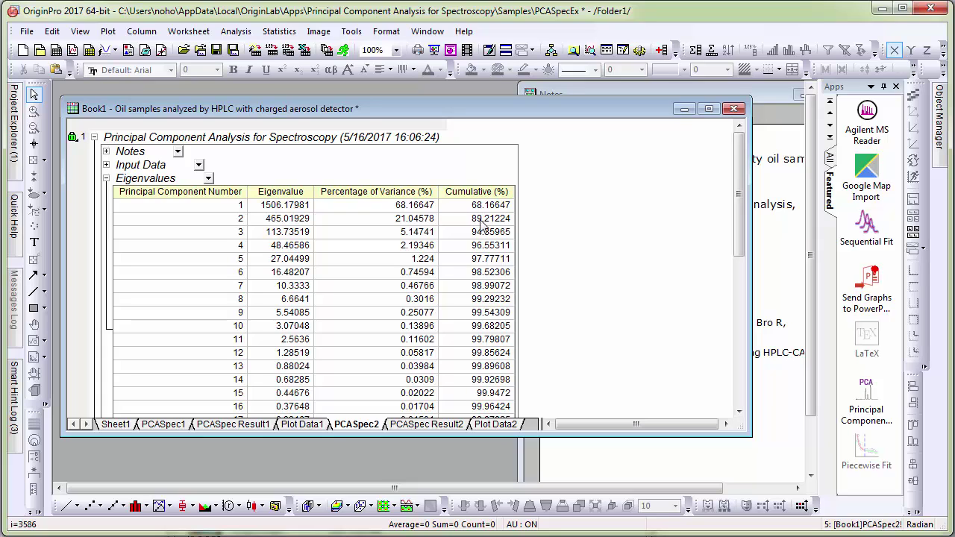
click(208, 179)
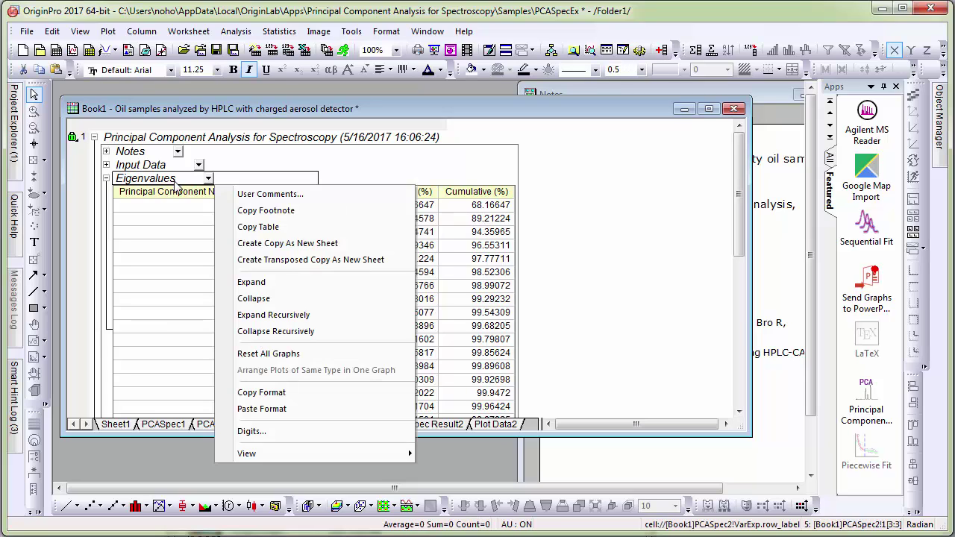
click(108, 187)
- Collapse the Eigenvalues and loading sections, then open the Score Plot maximized
click(107, 181)
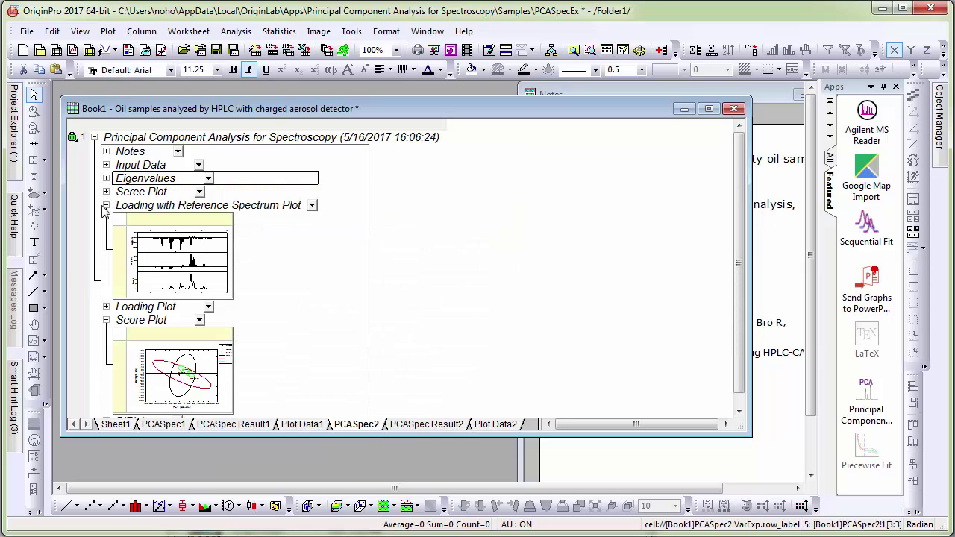
click(106, 207)
double_click(177, 291)
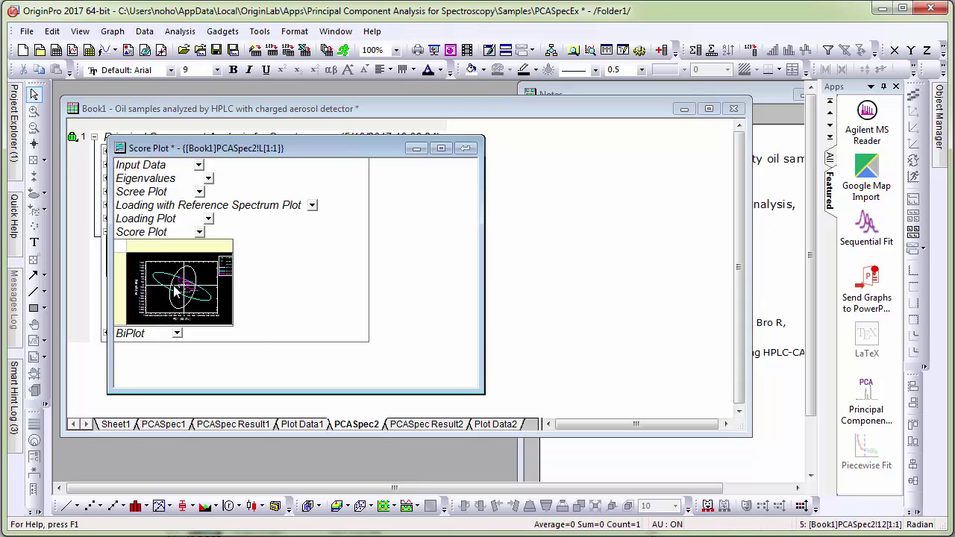
click(441, 149)
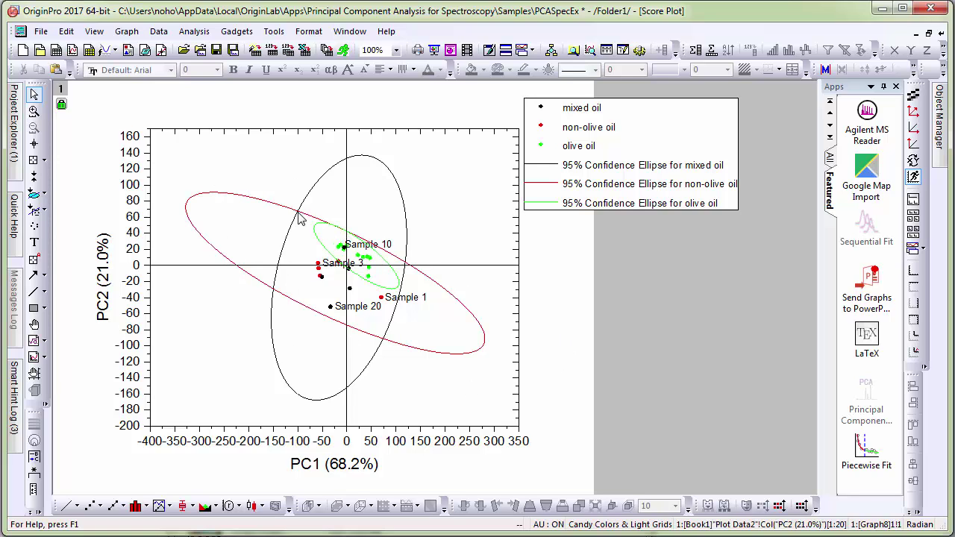
- Restore the score plot window and open the blog link from the Notes
click(928, 34)
drag(770, 100, 648, 101)
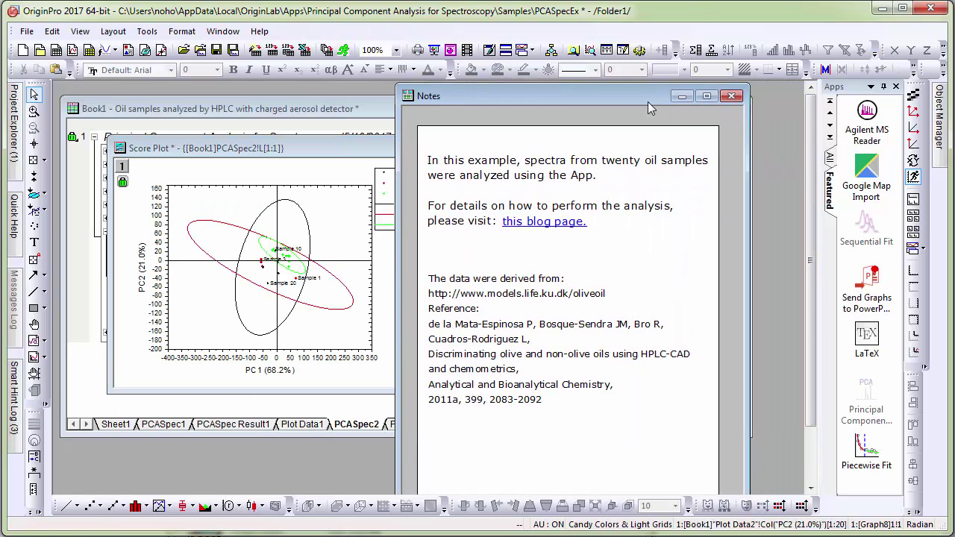
click(564, 222)
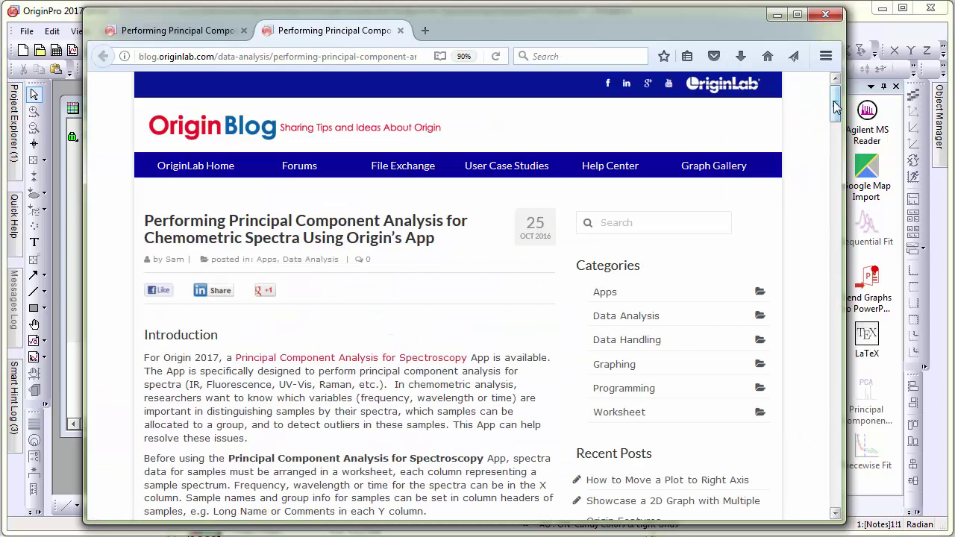
mouse_move(835, 107)
mouse_down()
mouse_move(836, 493)
mouse_move(830, 104)
mouse_up()
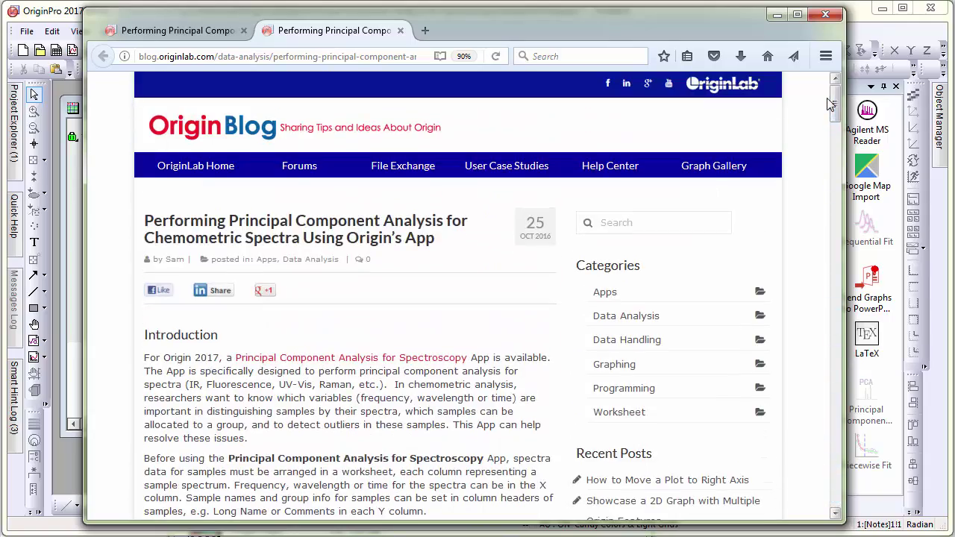